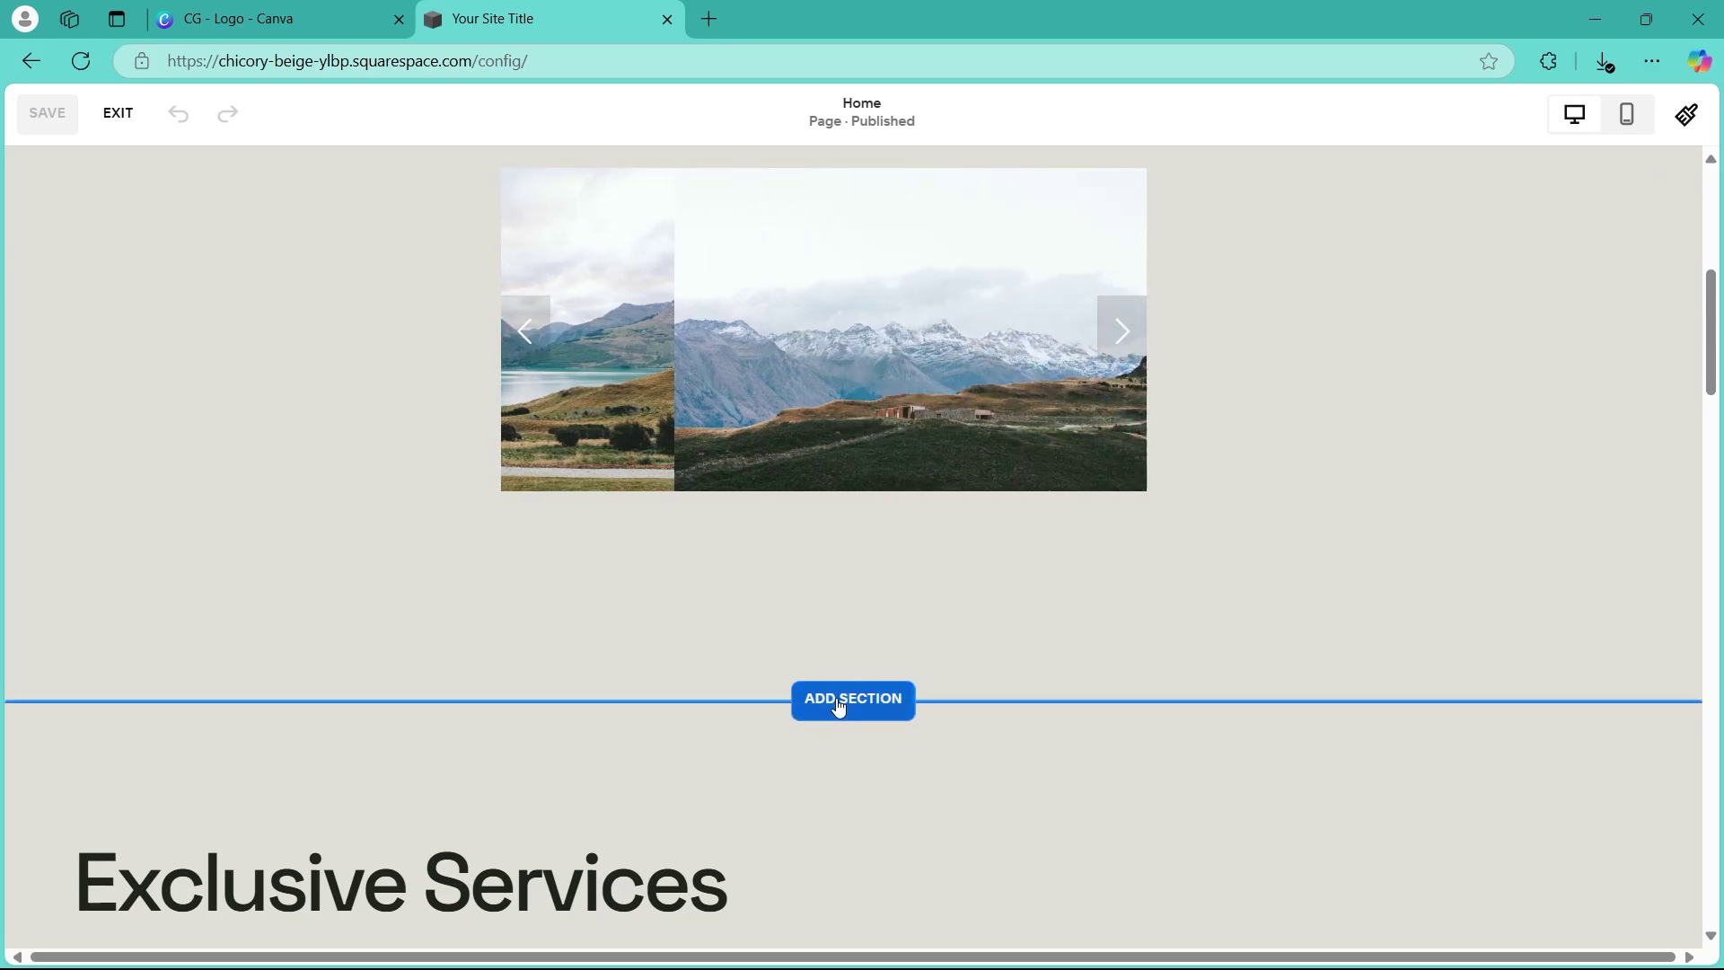
# Insert an Images grid gallery section with six landscape photos below the homepage carousel.
pyautogui.click(844, 711)
pyautogui.rightClick(277, 308)
pyautogui.click(355, 272)
pyautogui.scroll(-5, 547, 472)
pyautogui.click(230, 630)
pyautogui.scroll(-3, 897, 629)
pyautogui.scroll(3, 1271, 474)
pyautogui.click(1311, 471)
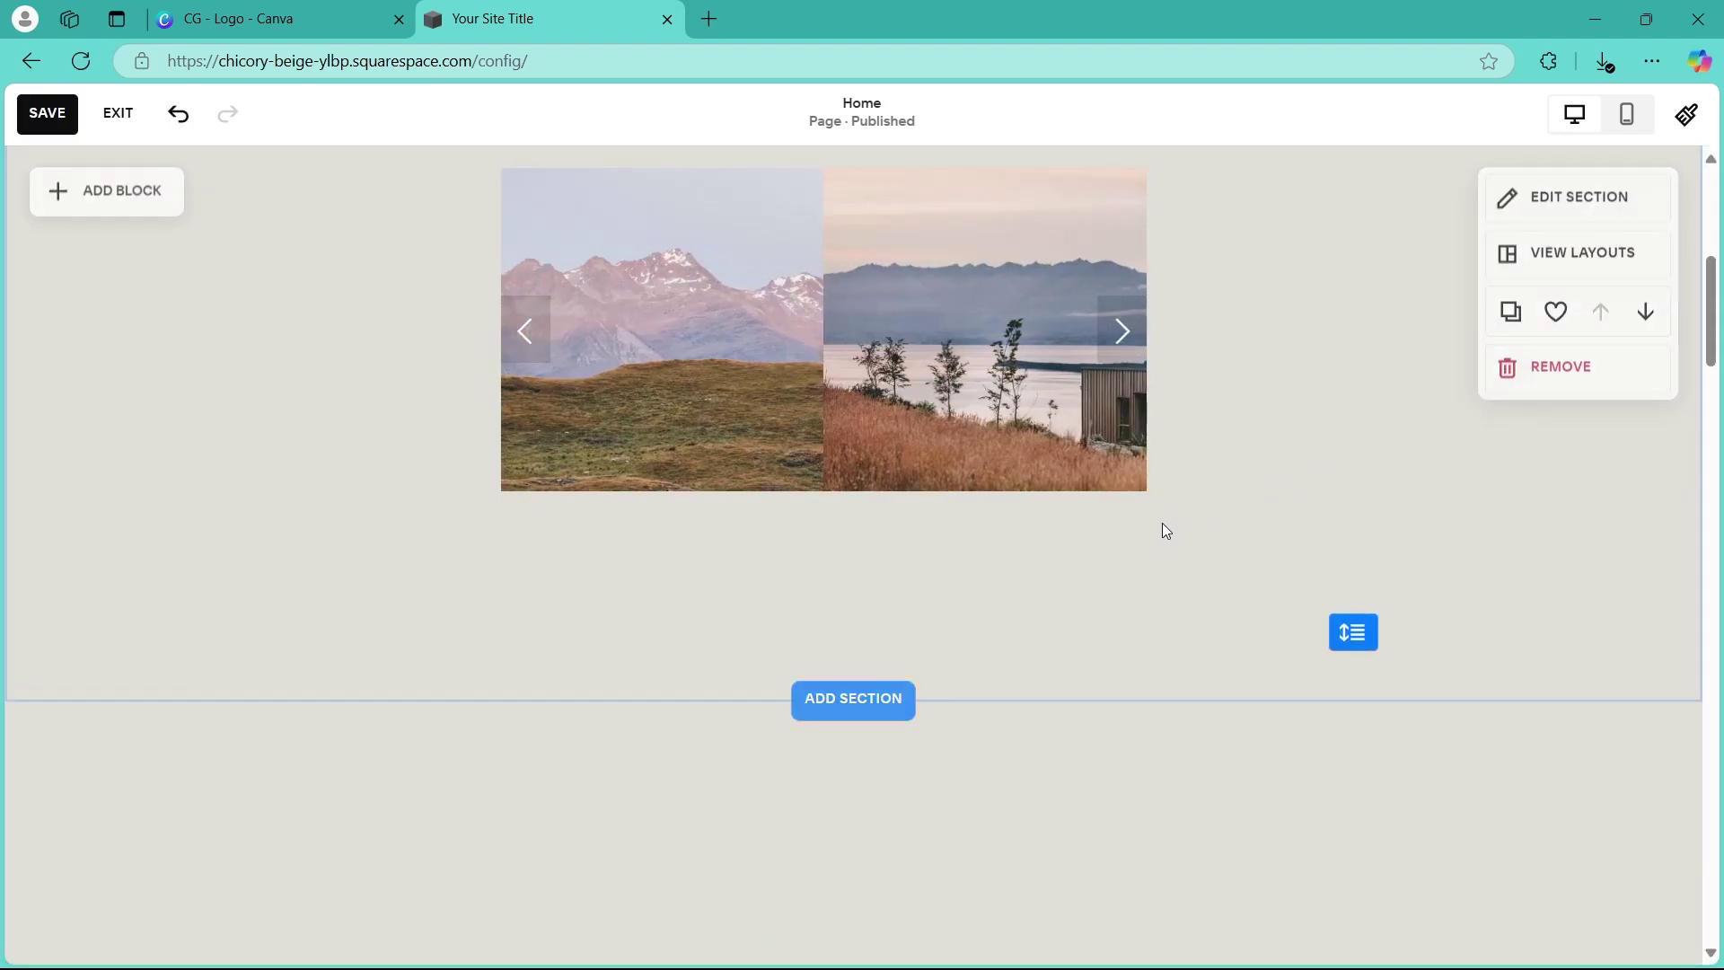
pyautogui.scroll(-5, 1164, 528)
pyautogui.scroll(-1, 1162, 531)
pyautogui.moveTo(1711, 389)
pyautogui.mouseDown()
pyautogui.moveTo(1713, 451)
pyautogui.moveTo(1713, 366)
pyautogui.mouseUp()
# Move the snowy mountain photo to the fourth slot and delete the cabin photo.
pyautogui.moveTo(931, 461)
pyautogui.click(1559, 429)
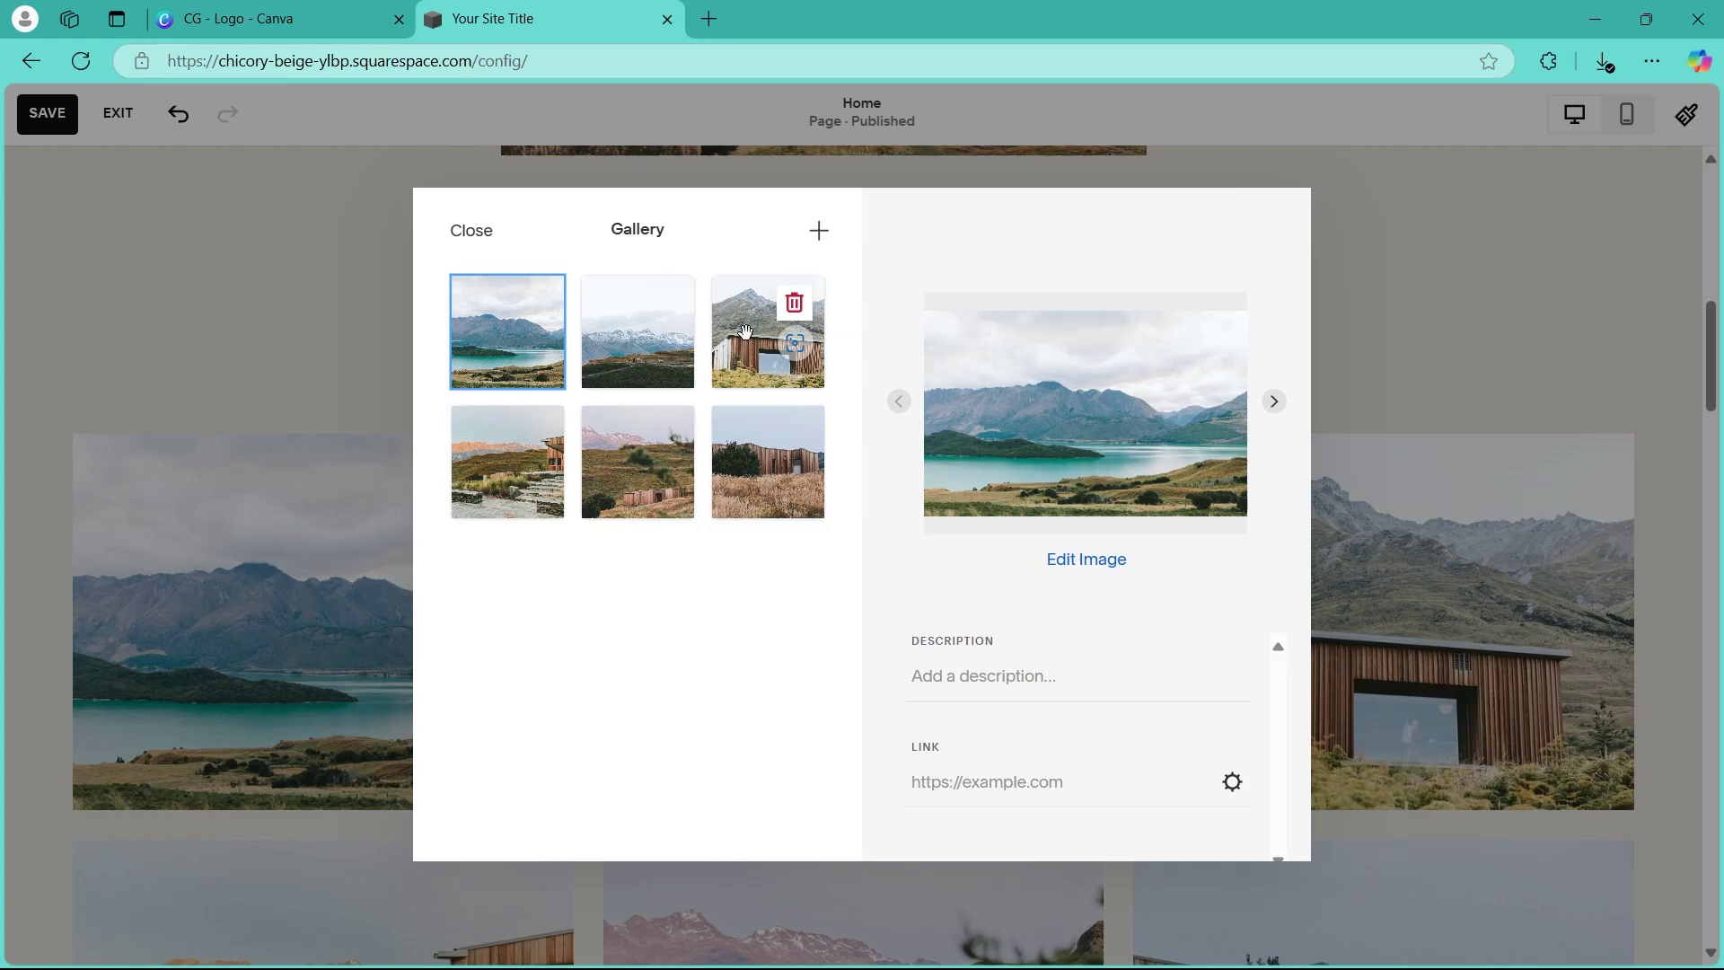
pyautogui.moveTo(647, 316); pyautogui.dragTo(546, 411)
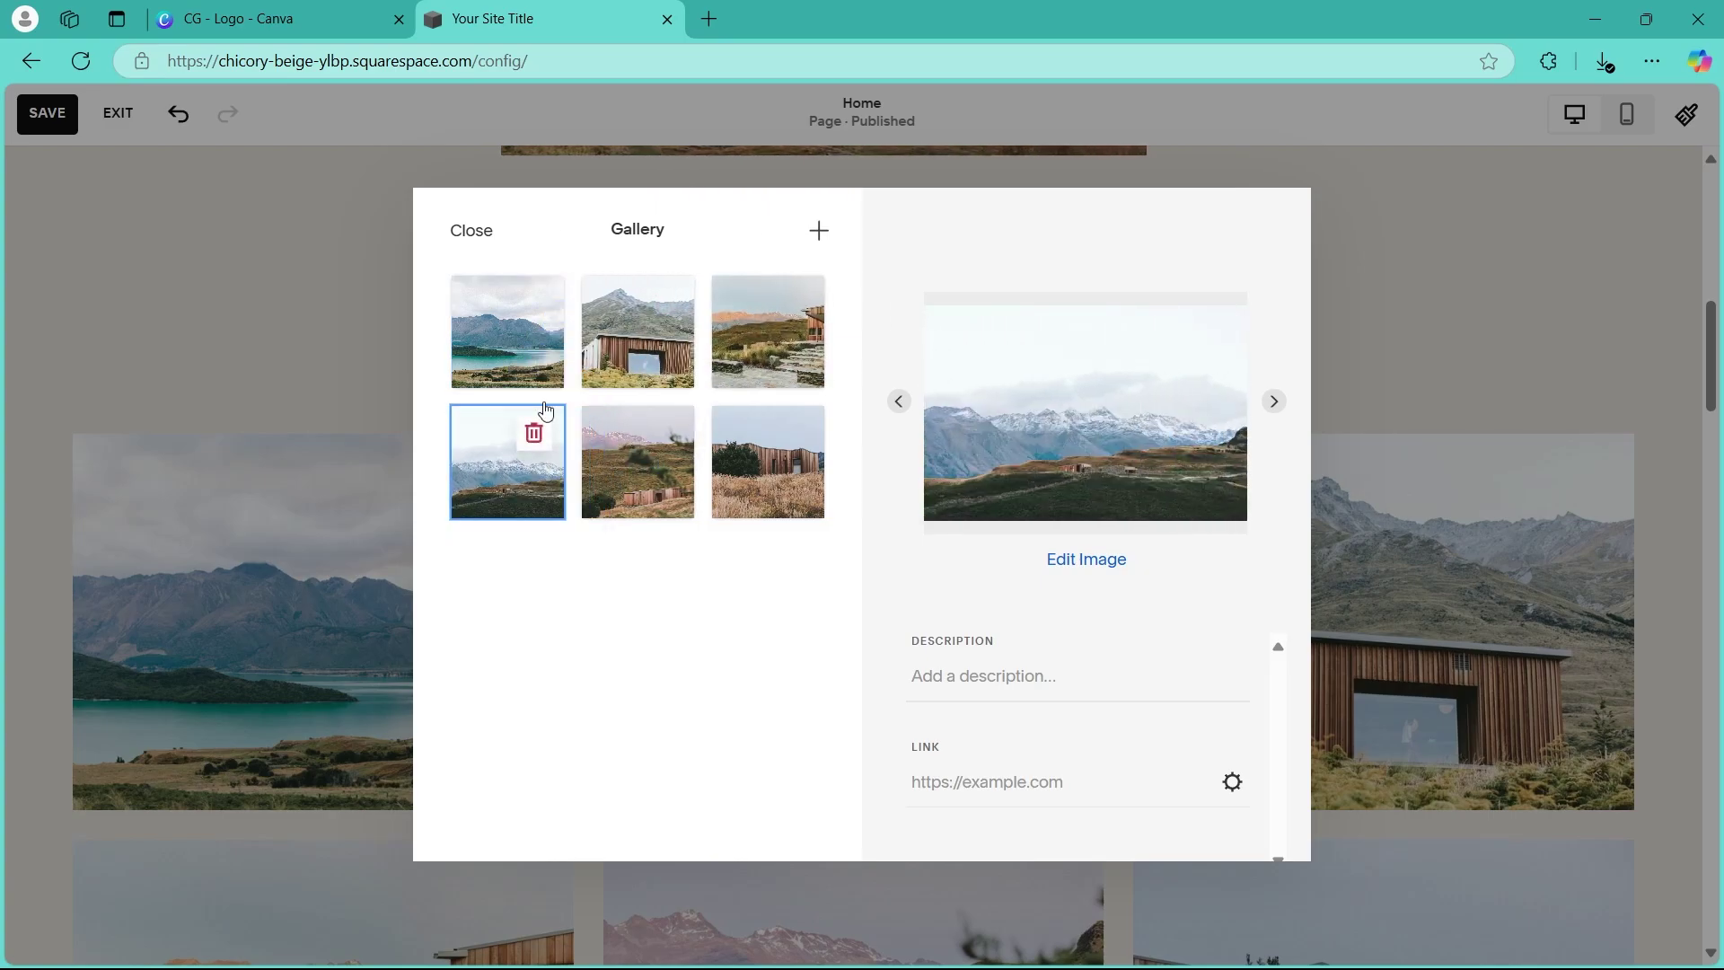
pyautogui.click(667, 310)
pyautogui.click(976, 595)
# Upload the CG logo file as a gallery image and close the image manager.
pyautogui.click(817, 235)
pyautogui.click(837, 330)
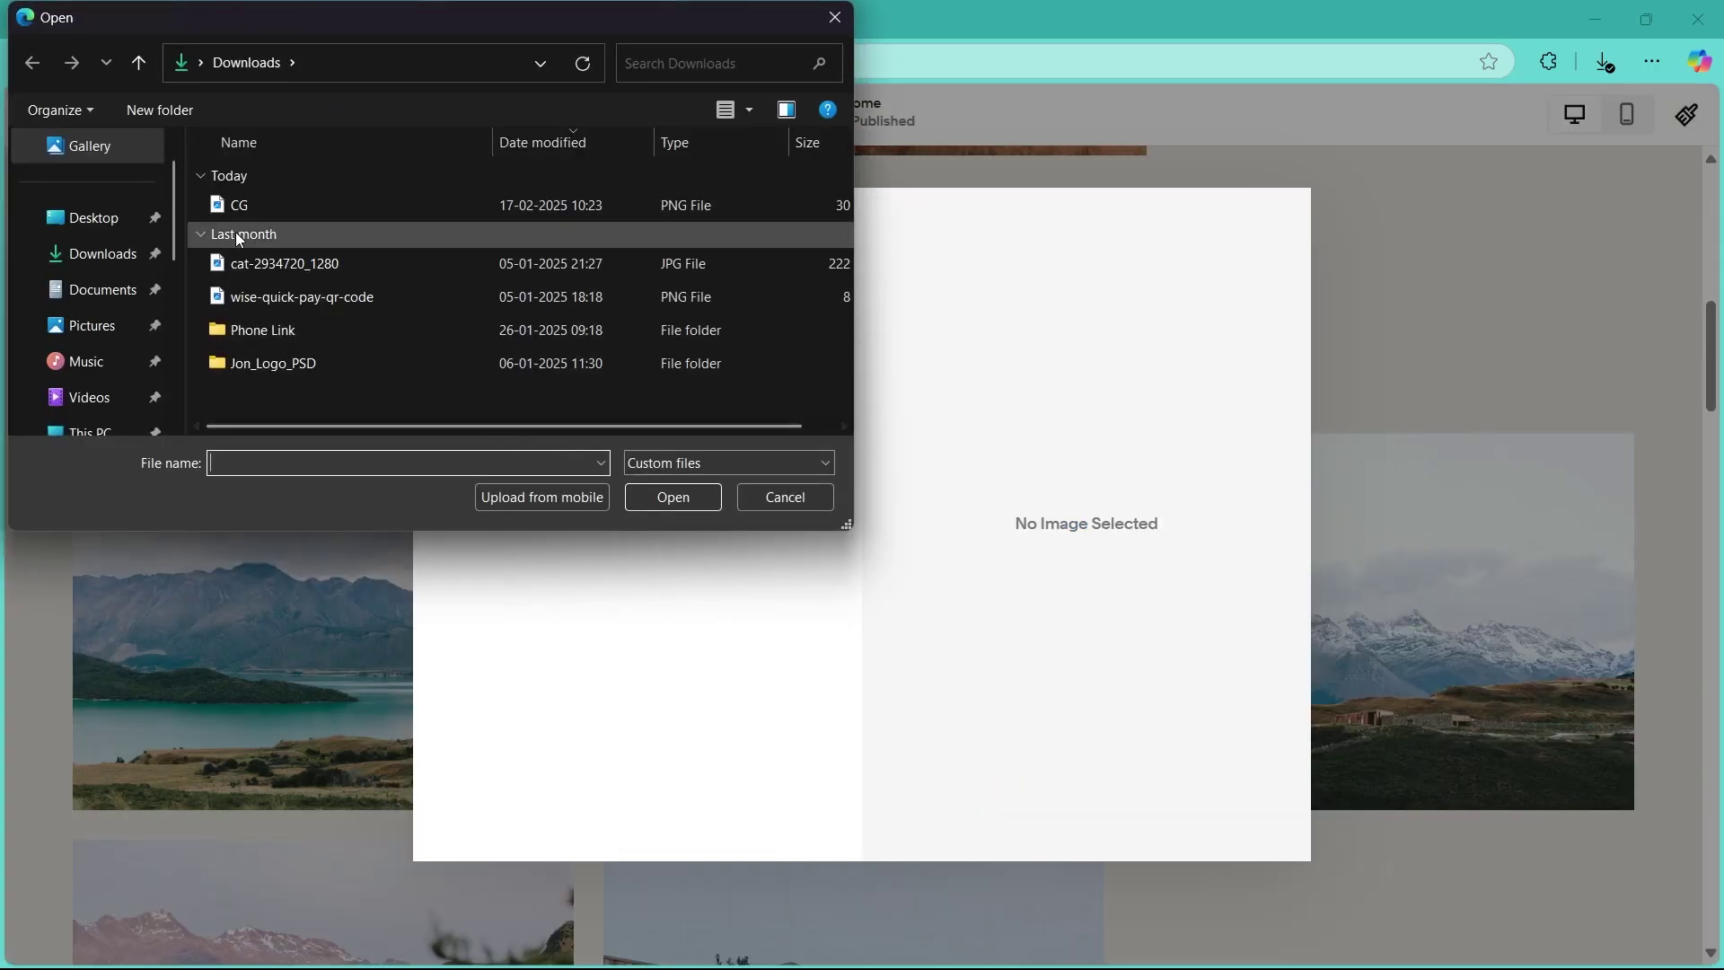
pyautogui.click(257, 203)
pyautogui.click(665, 499)
pyautogui.click(476, 234)
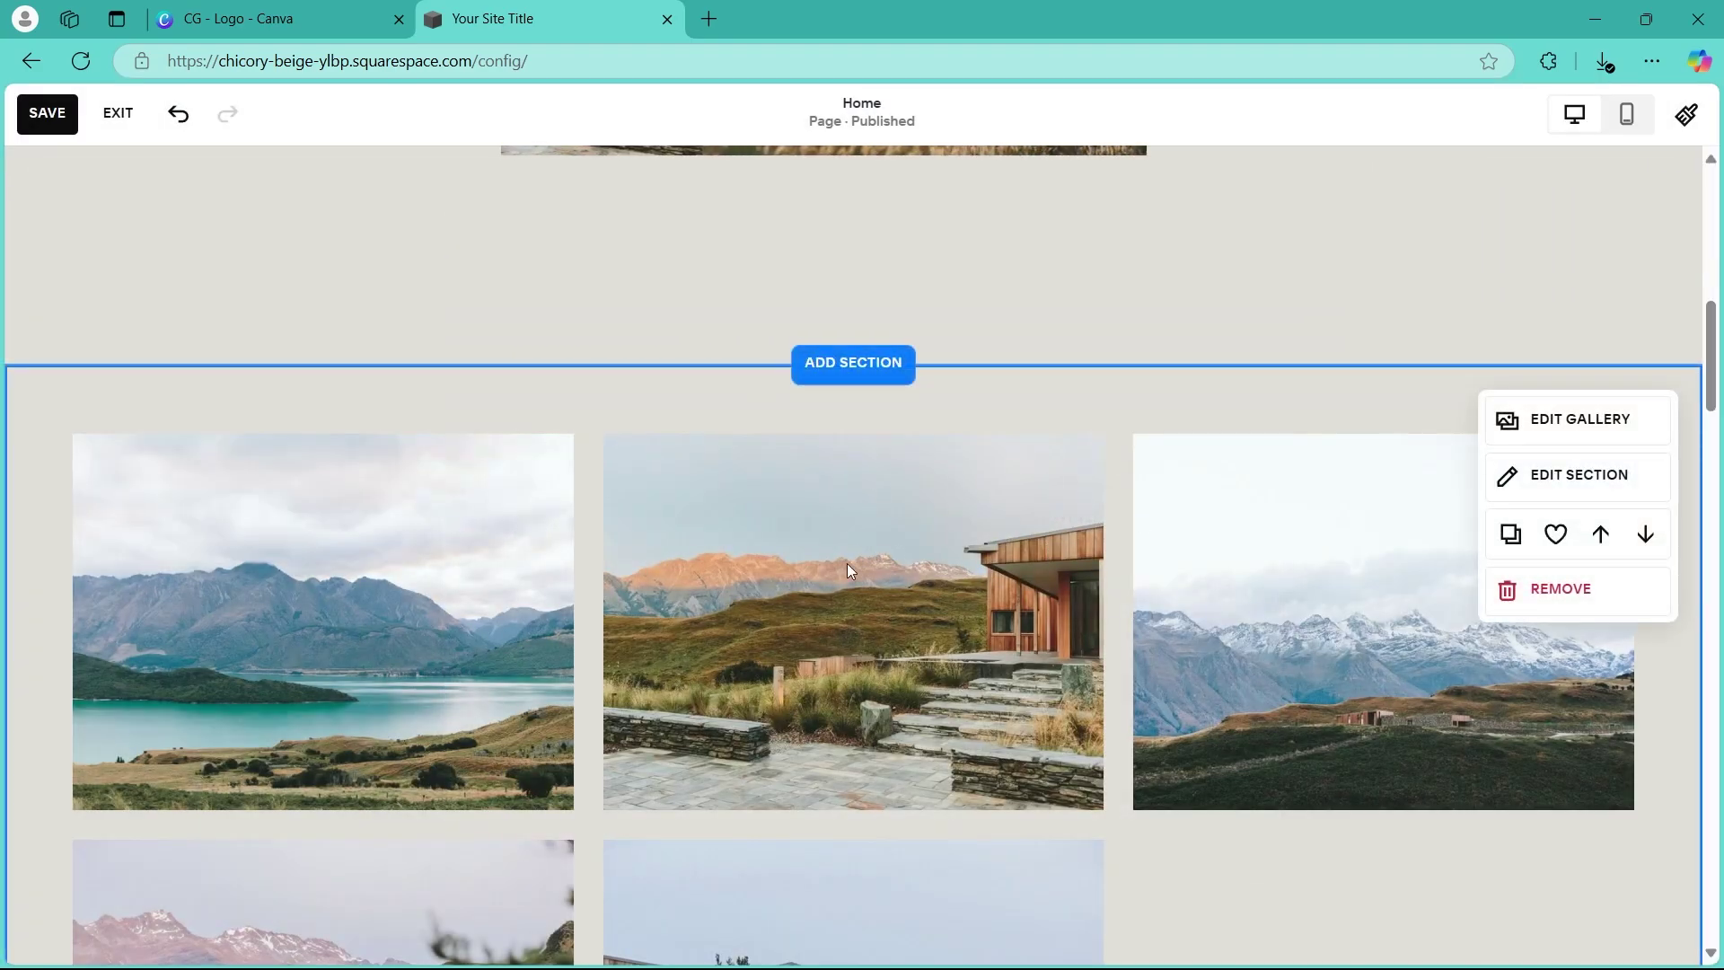
# Open the gallery section settings and keep the Grid: Simple gallery type.
pyautogui.click(1599, 488)
pyautogui.click(1477, 510)
pyautogui.click(1445, 523)
pyautogui.click(1535, 521)
pyautogui.click(1516, 512)
# Set the gallery to 6 columns, 4:3 aspect ratio and spacing 36.
pyautogui.scroll(-2, 1692, 506)
pyautogui.click(1642, 665)
pyautogui.click(1642, 665)
pyautogui.click(1639, 616)
pyautogui.click(1552, 836)
pyautogui.moveTo(1684, 637); pyautogui.dragTo(1687, 682)
pyautogui.moveTo(1434, 655); pyautogui.dragTo(1471, 663)
# Keep the Site Default animation, review colour themes, and close the gallery settings.
pyautogui.scroll(-3, 1692, 565)
pyautogui.click(1613, 610)
pyautogui.click(1559, 593)
pyautogui.scroll(-1, 1616, 601)
pyautogui.click(1606, 586)
pyautogui.click(1453, 772)
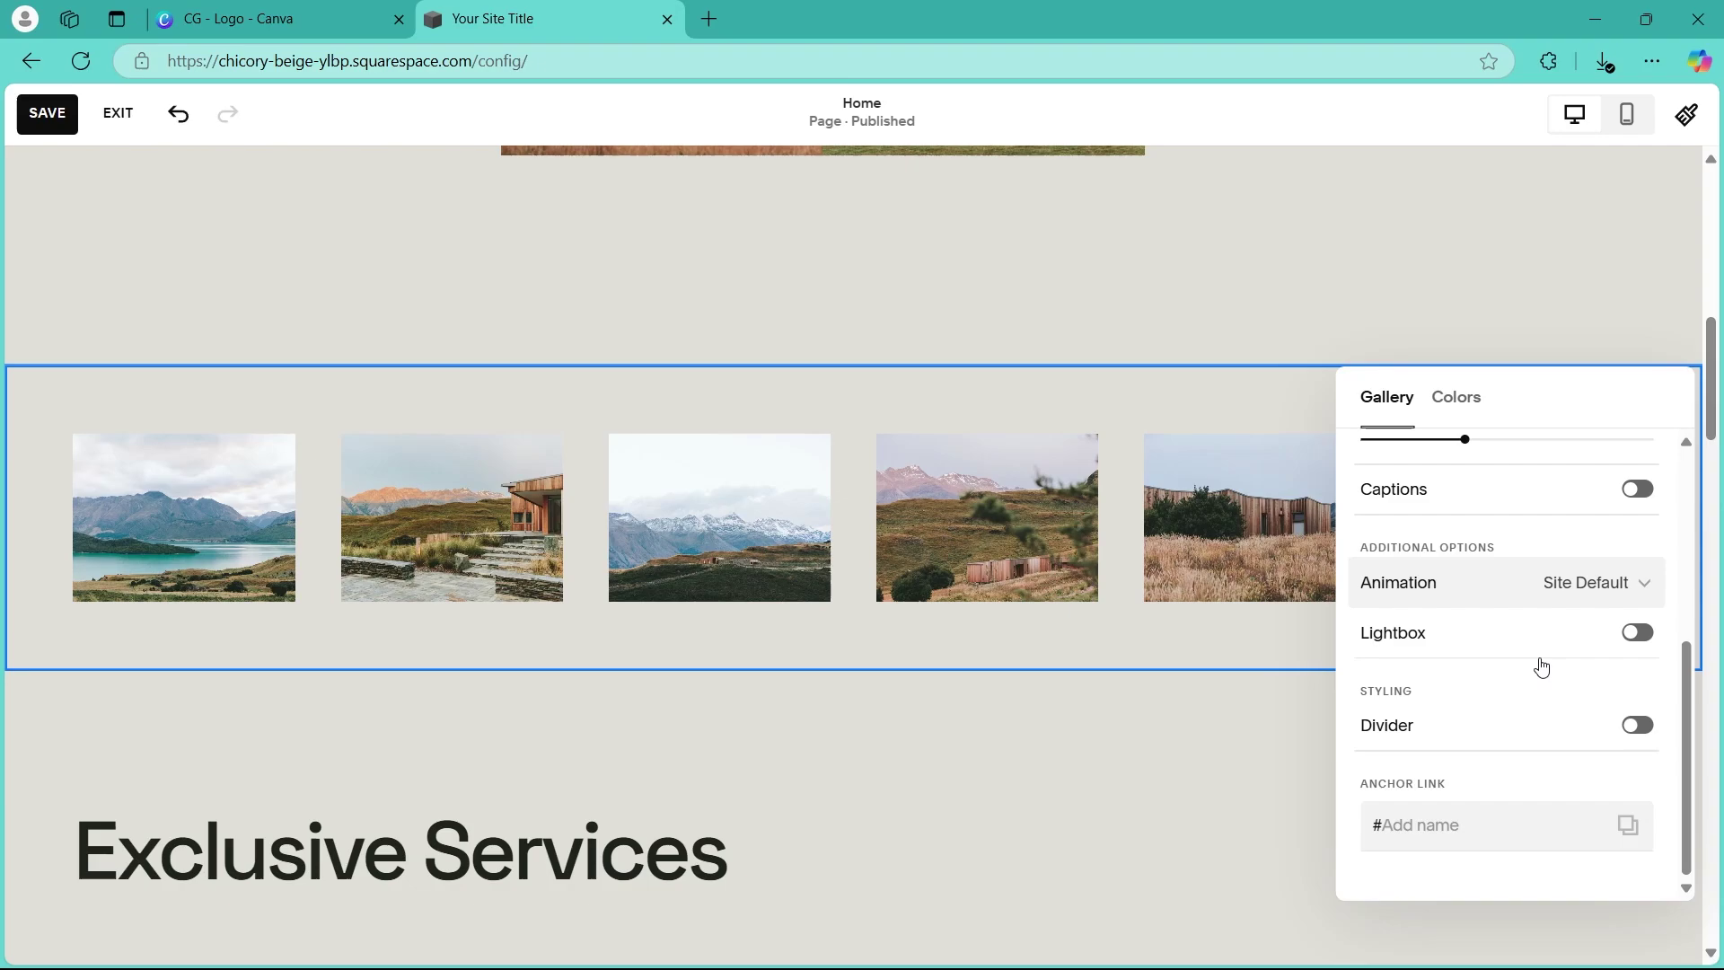
pyautogui.scroll(5, 1544, 665)
pyautogui.click(1430, 402)
pyautogui.click(1387, 397)
pyautogui.click(1135, 397)
# Select all of the prepared CSS code in Notepad.
pyautogui.click(1181, 942)
pyautogui.moveTo(81, 168); pyautogui.dragTo(231, 450)
pyautogui.click(485, 362)
pyautogui.moveTo(77, 168); pyautogui.dragTo(144, 449)
# Save the homepage changes and exit the page editor.
pyautogui.click(36, 249)
pyautogui.click(71, 119)
pyautogui.click(117, 112)
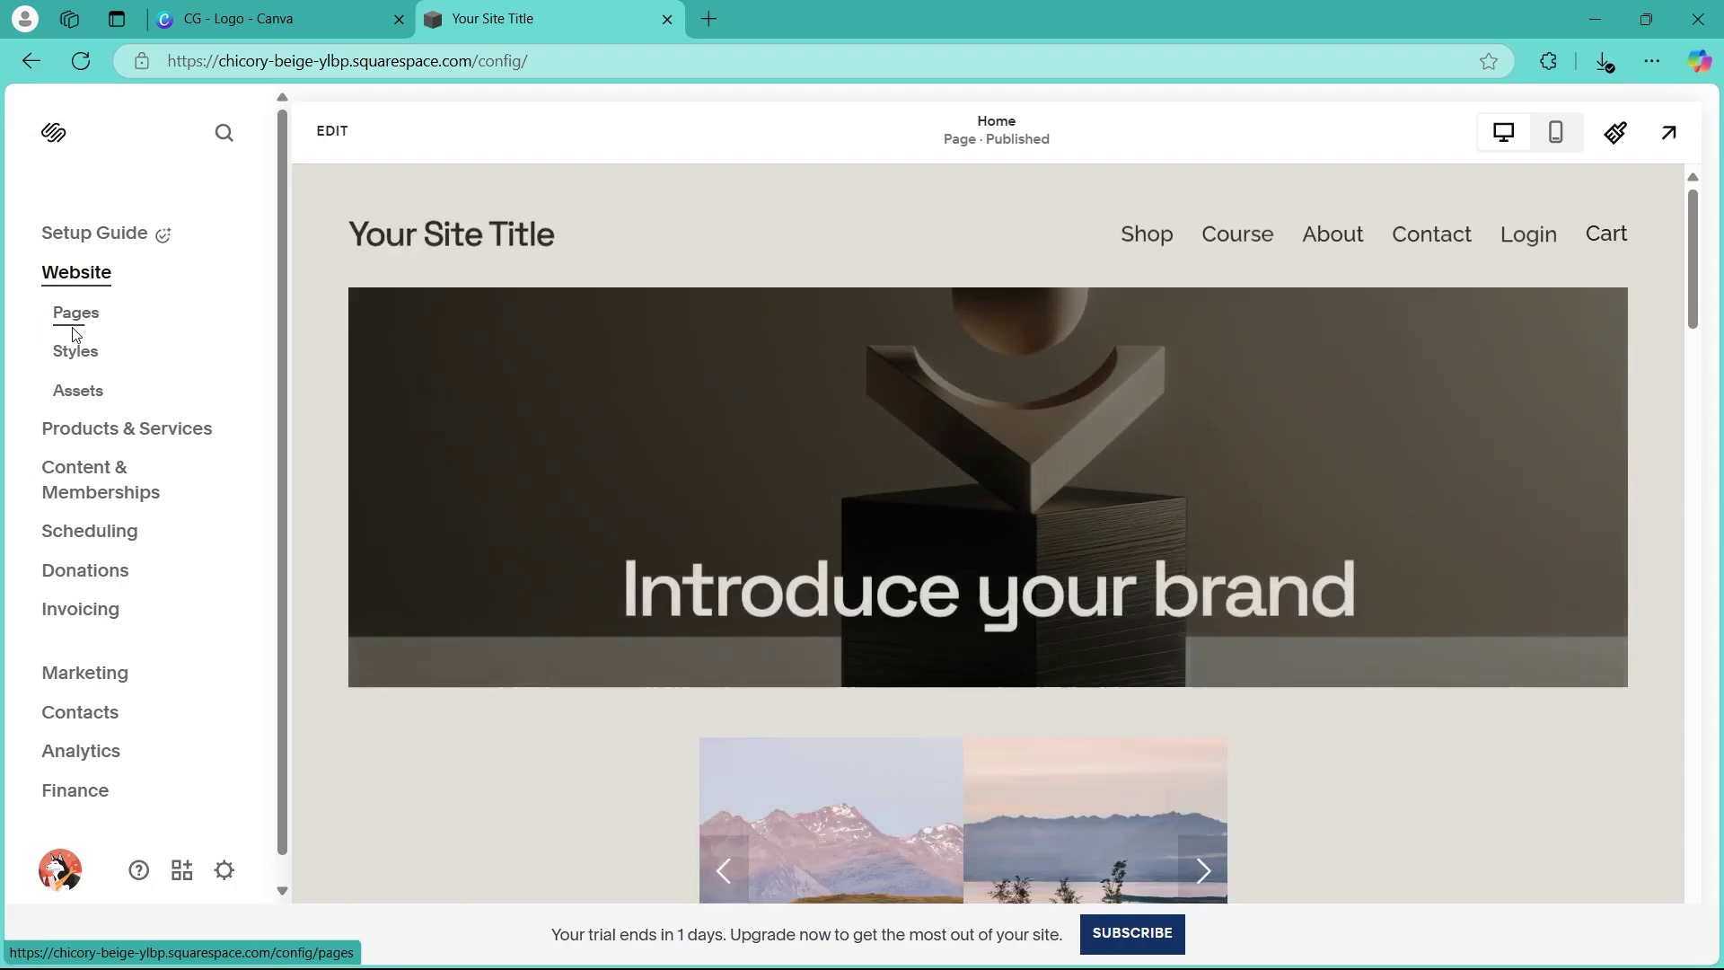
# Go to the Pages panel and open Website Tools.
pyautogui.click(76, 316)
pyautogui.moveTo(378, 234); pyautogui.dragTo(376, 413)
pyautogui.click(113, 747)
# Open the Custom CSS editor and copy all the slideshow CSS from Notepad.
pyautogui.click(114, 312)
pyautogui.click(1208, 943)
pyautogui.click(174, 189)
pyautogui.moveTo(81, 168); pyautogui.dragTo(229, 476)
pyautogui.rightClick(141, 195)
pyautogui.click(210, 309)
pyautogui.rightClick(113, 175)
pyautogui.click(194, 304)
pyautogui.click(1211, 76)
# Paste the gallery slideshow CSS into the empty Custom CSS editor.
pyautogui.rightClick(94, 417)
pyautogui.click(186, 633)
pyautogui.scroll(-5, 896, 446)
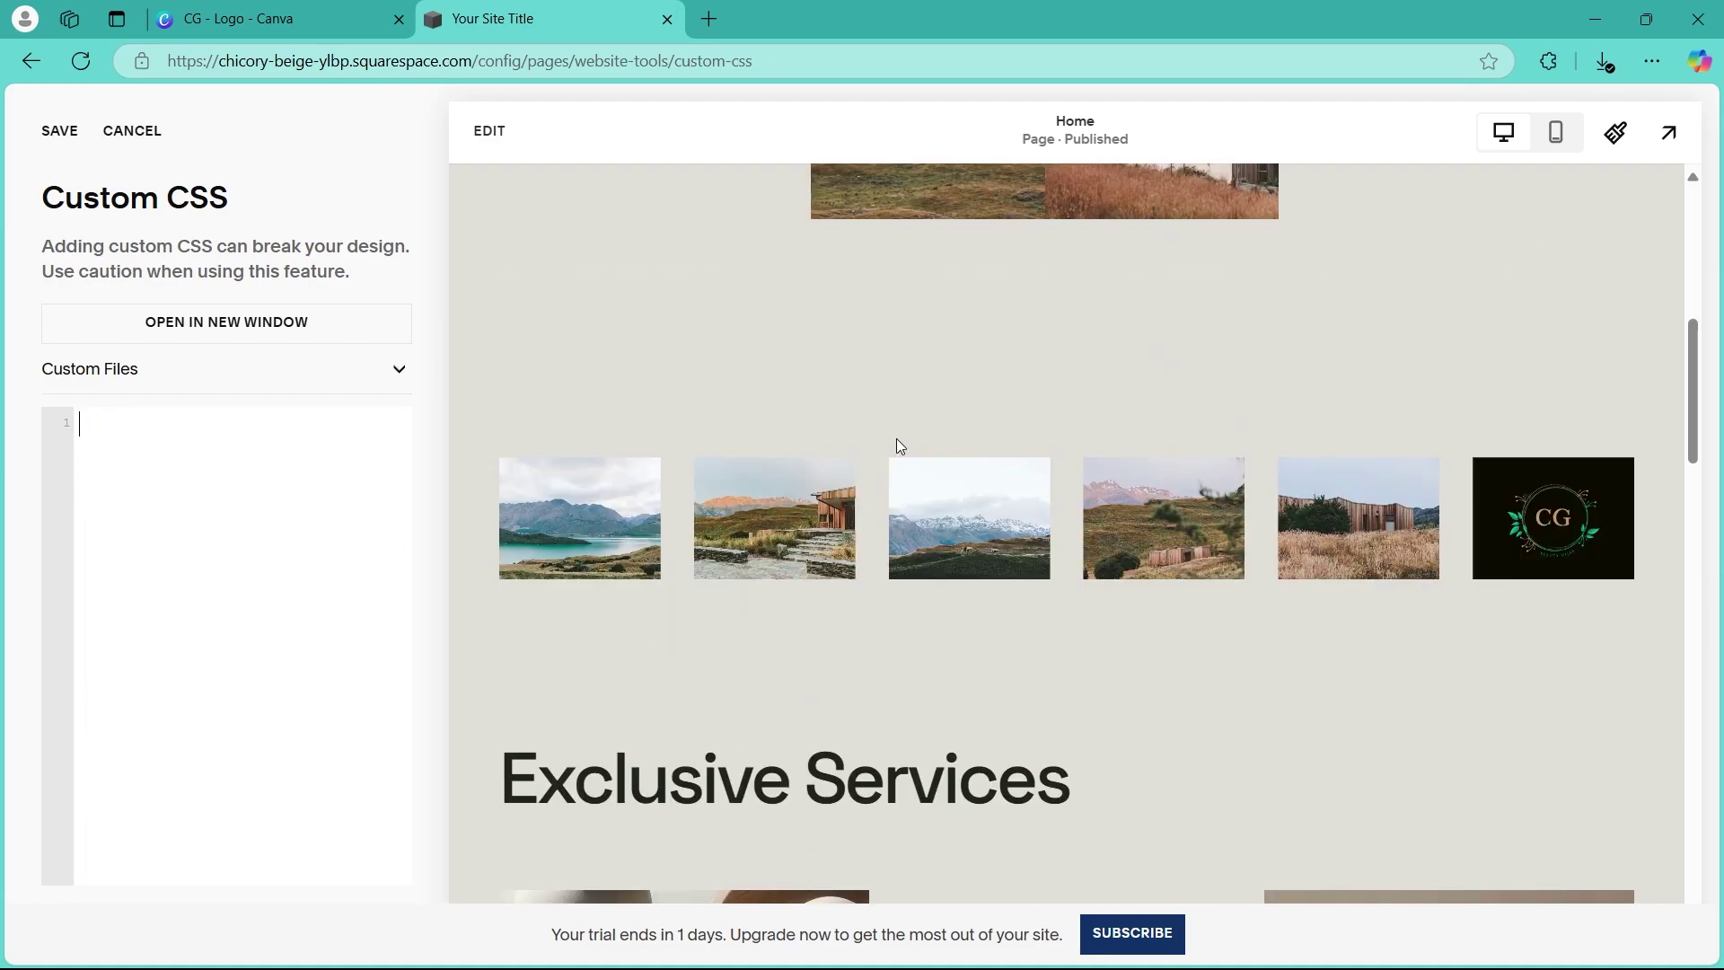
pyautogui.scroll(-1, 524, 546)
# Paste the 15-line keyframe CSS: a 30s linear infinite slide from 0 to -225%.
pyautogui.rightClick(91, 420)
pyautogui.click(165, 639)
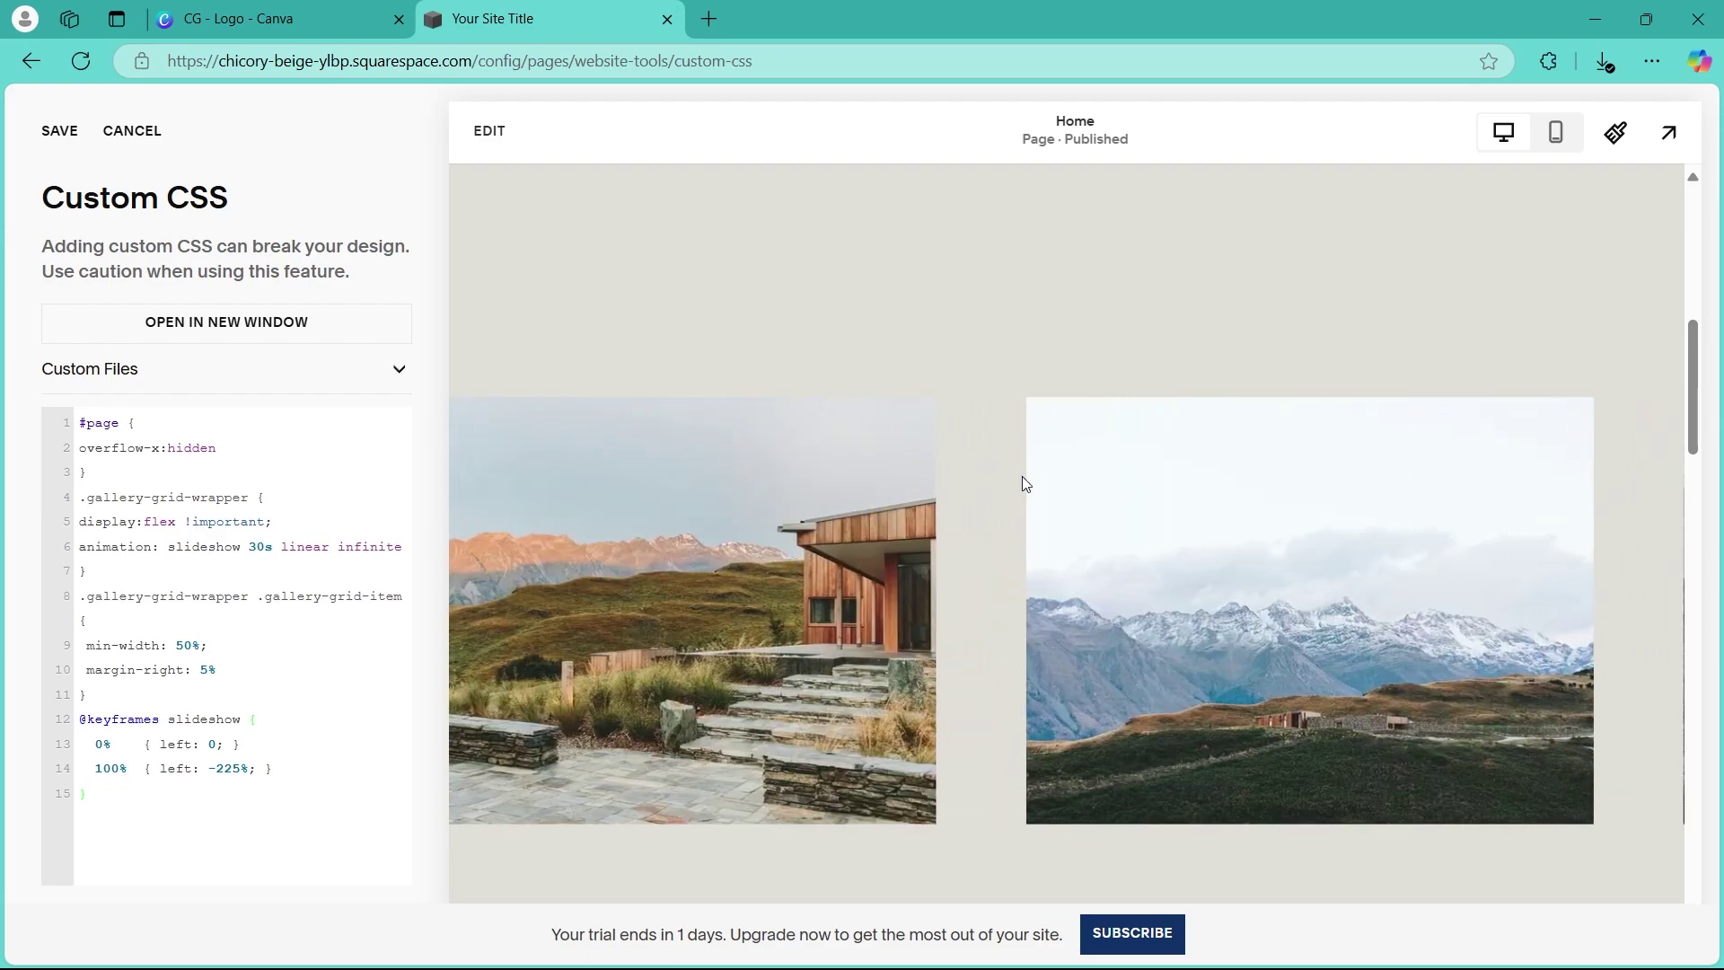